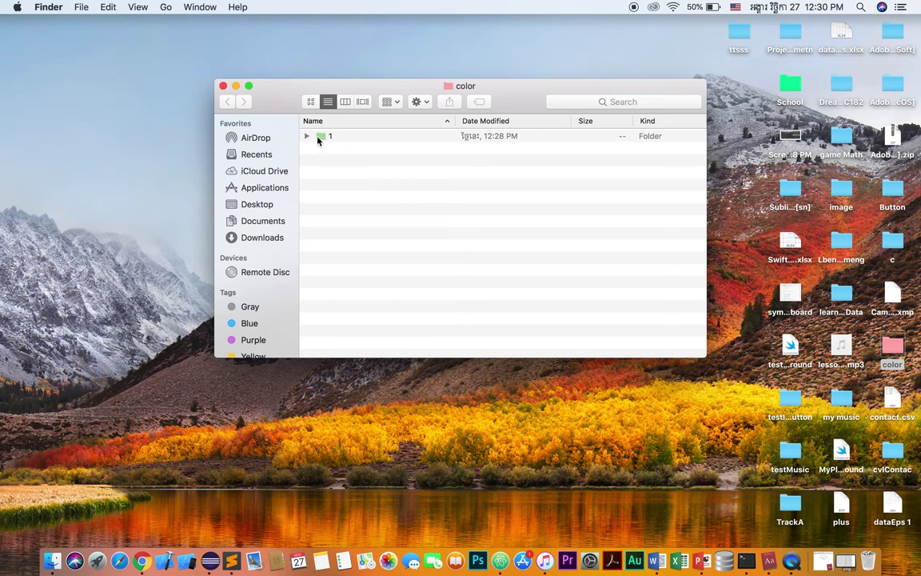
# Step: Expand the green folder 1 in the color folder's window to look inside it, and close the window
pyautogui.click(308, 137)
pyautogui.click(340, 141)
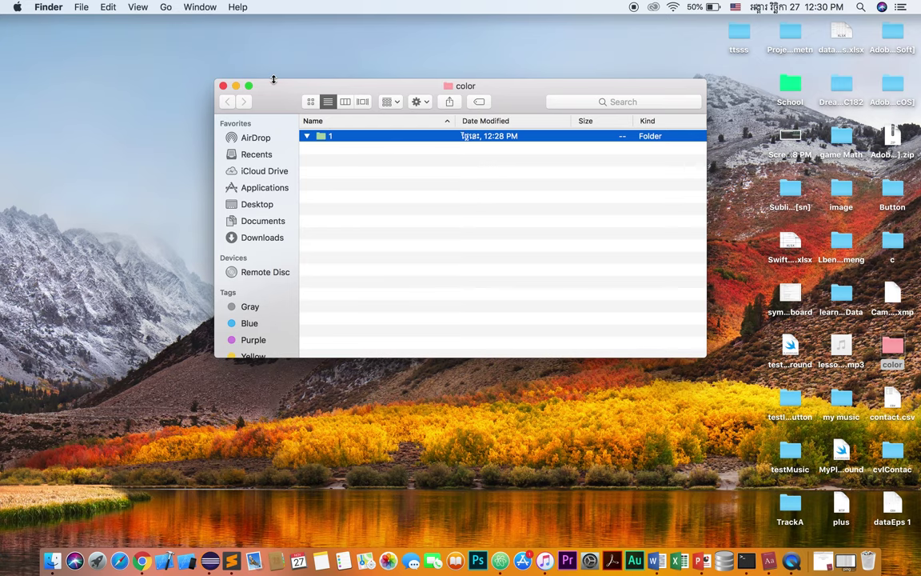
pyautogui.click(223, 85)
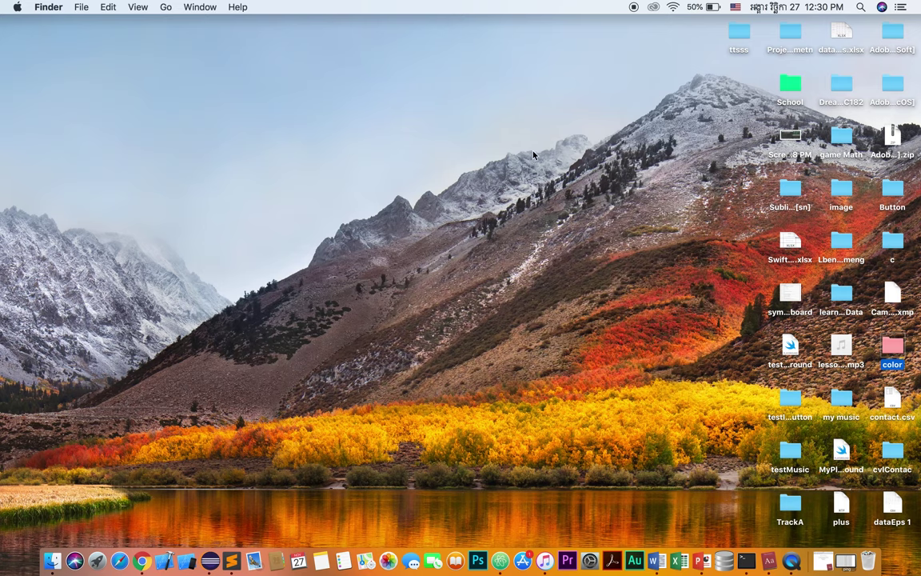
pyautogui.click(894, 398)
pyautogui.click(894, 346)
pyautogui.click(664, 114)
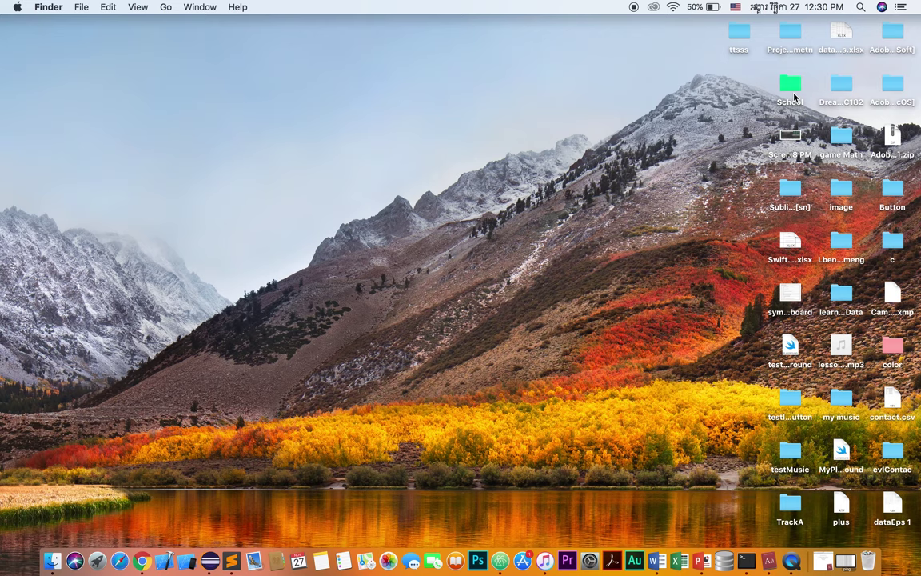
pyautogui.click(793, 92)
pyautogui.click(696, 170)
# Step: Create a new folder on the desktop and name it Z
pyautogui.rightClick(713, 96)
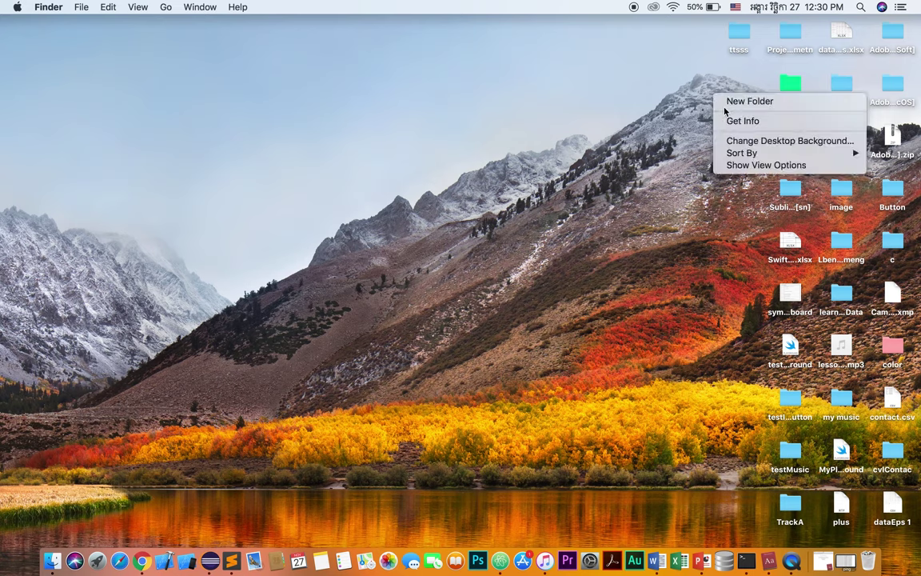
pyautogui.click(729, 102)
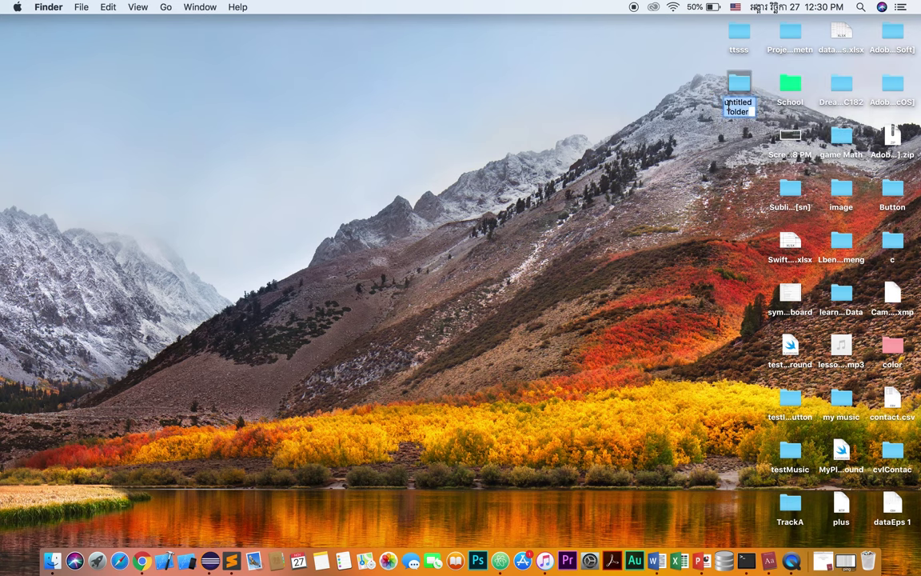
pyautogui.write('z')
pyautogui.click(699, 130)
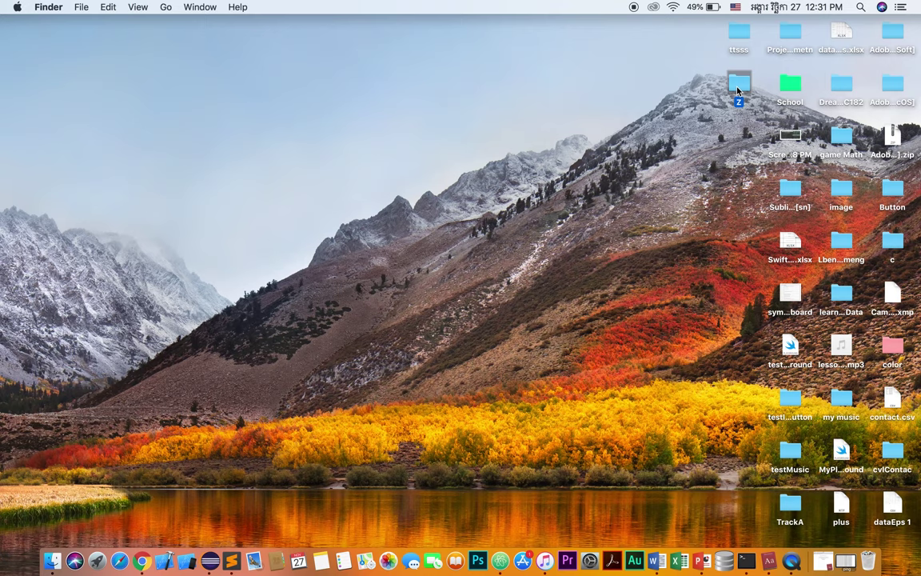
pyautogui.click(666, 82)
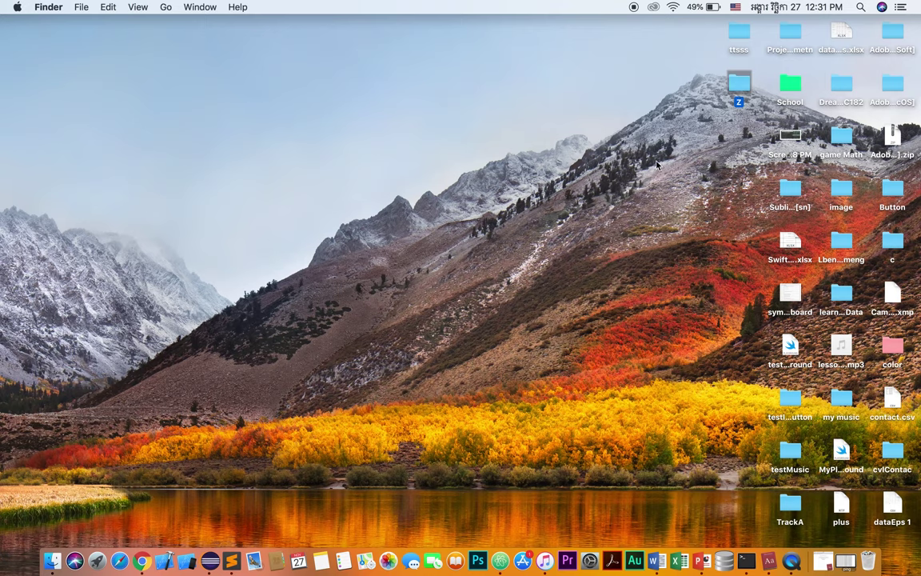
# Step: Show the info window of folder Z and copy the folder's icon to the clipboard
pyautogui.click(736, 87)
pyautogui.rightClick(735, 87)
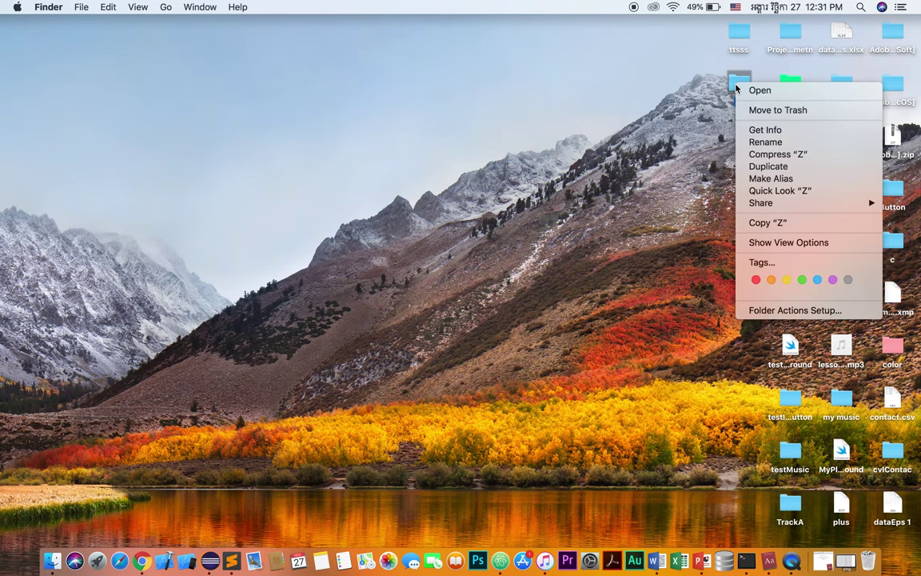
pyautogui.click(761, 131)
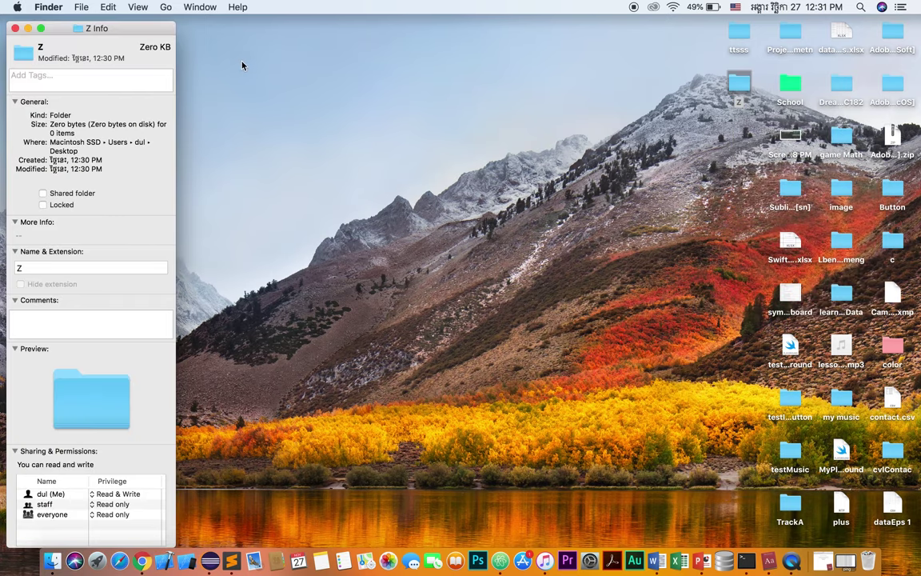
pyautogui.moveTo(137, 29); pyautogui.dragTo(307, 27)
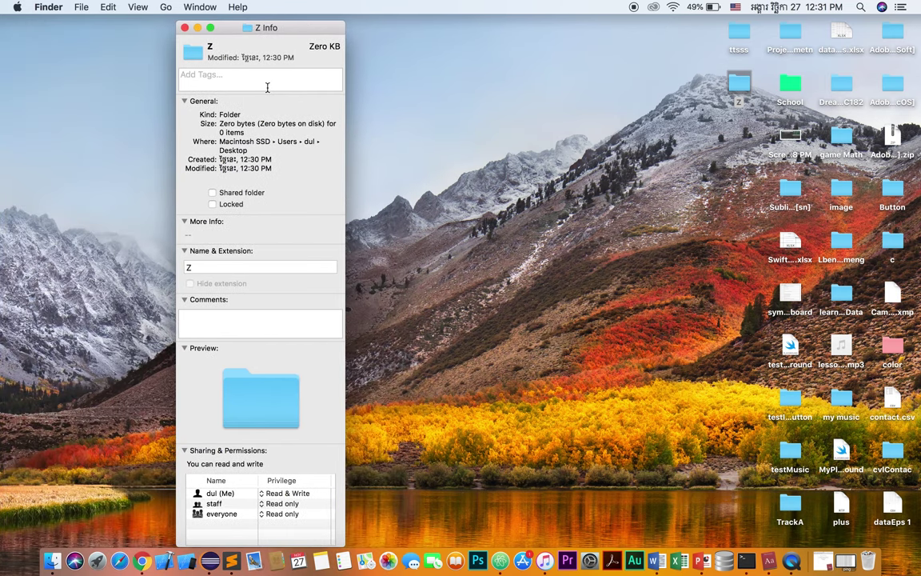
pyautogui.click(196, 60)
pyautogui.click(108, 8)
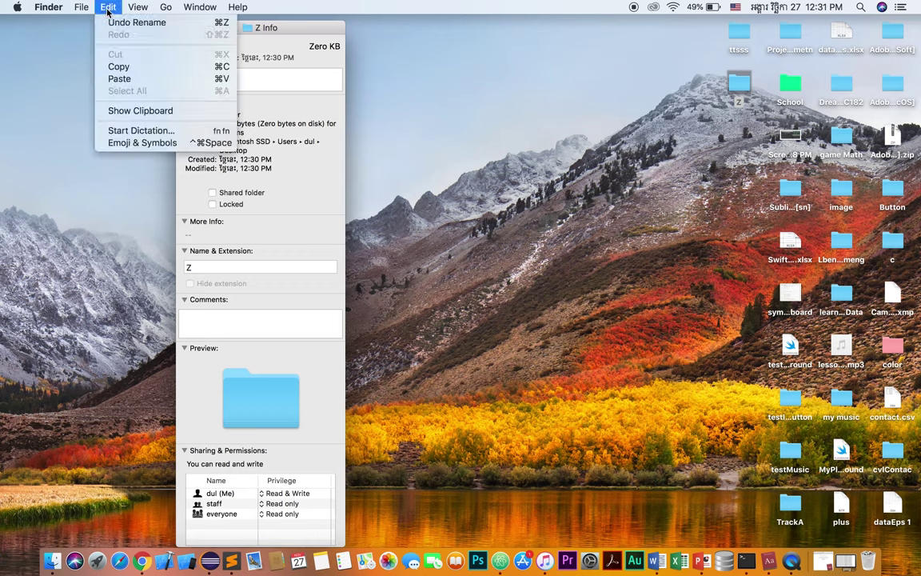
pyautogui.click(121, 68)
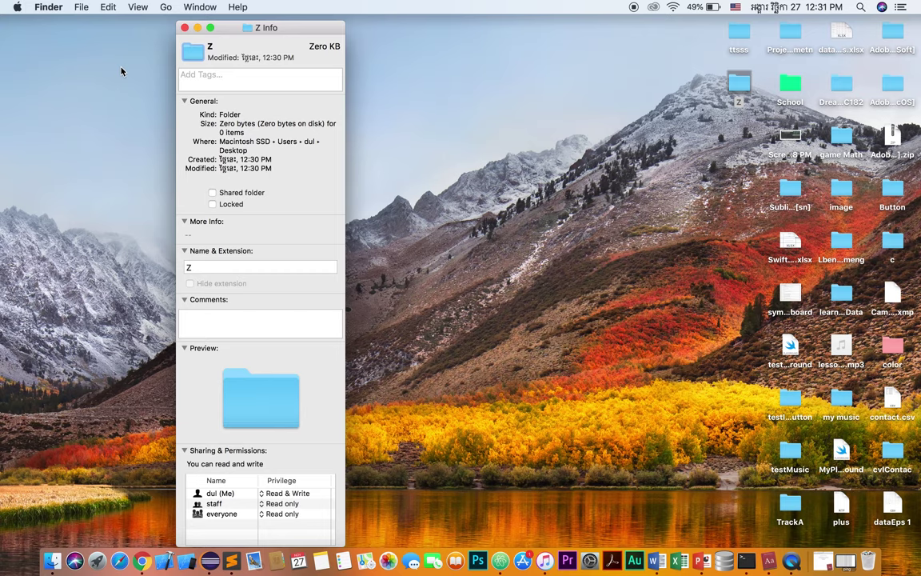
# Step: Switch to Preview, create a new image from the clipboard, and place its window beside the Z info window
pyautogui.press('F4')
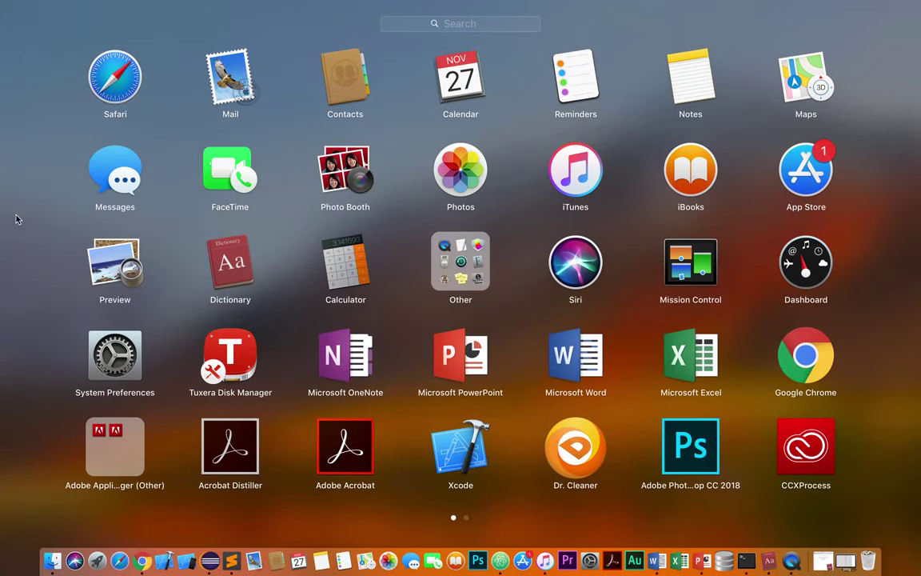
pyautogui.click(123, 262)
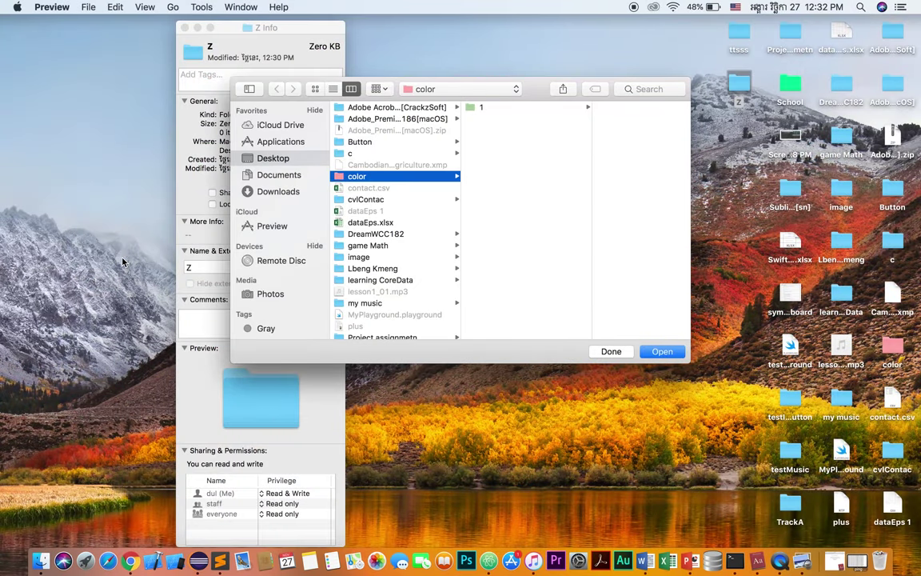
pyautogui.moveTo(531, 88); pyautogui.dragTo(653, 63)
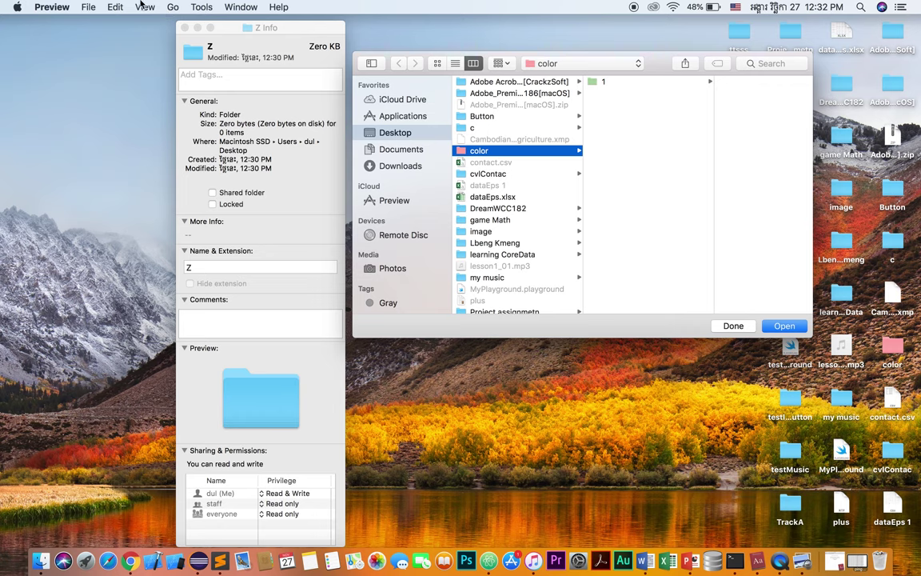
pyautogui.click(90, 9)
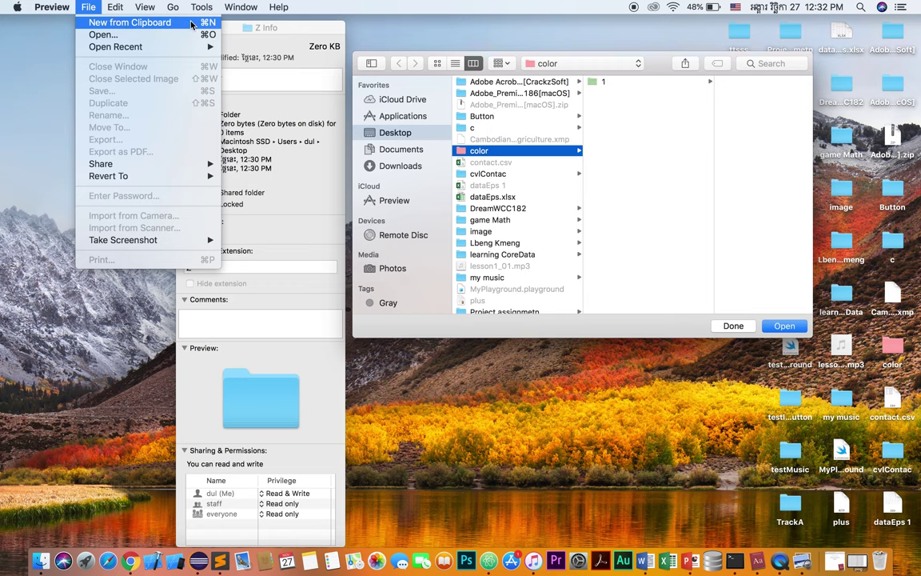
pyautogui.click(191, 23)
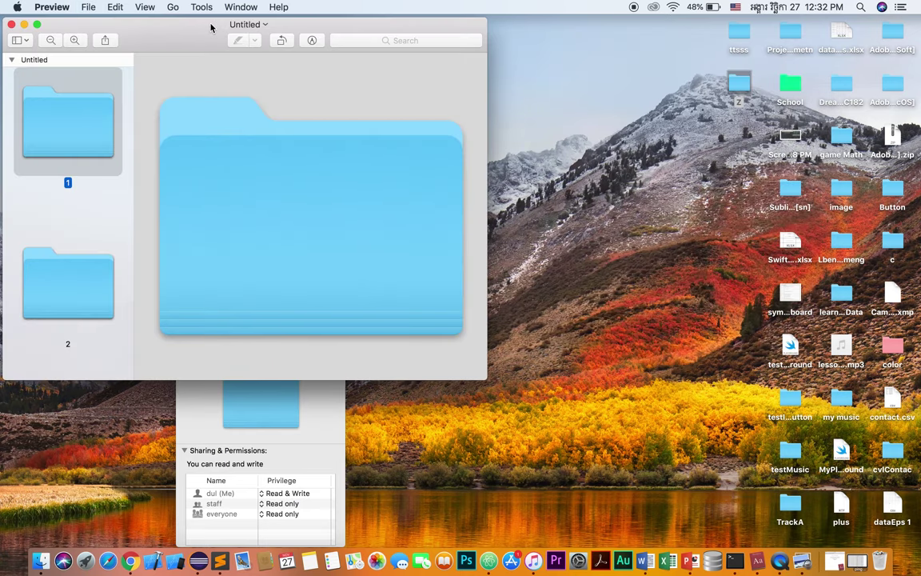
pyautogui.moveTo(209, 29); pyautogui.dragTo(588, 27)
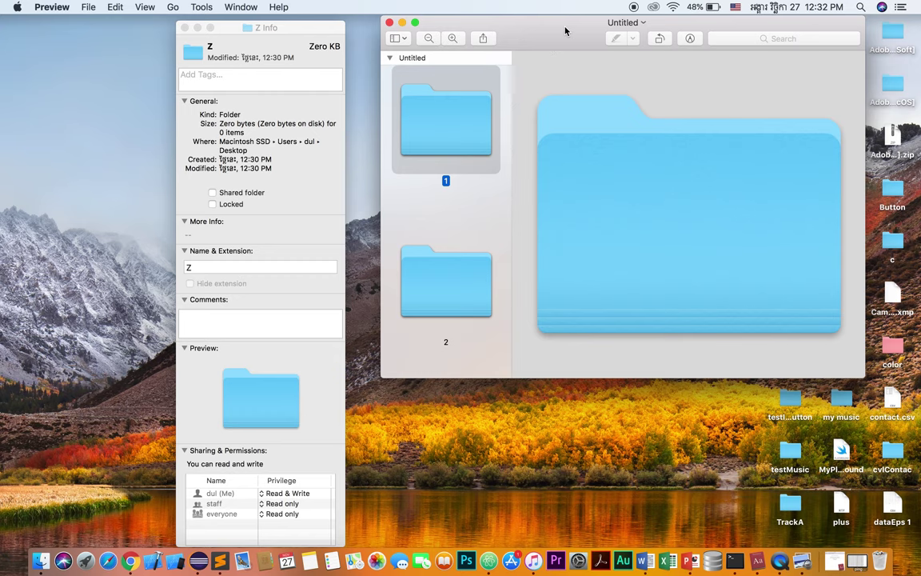
pyautogui.moveTo(564, 31); pyautogui.dragTo(544, 50)
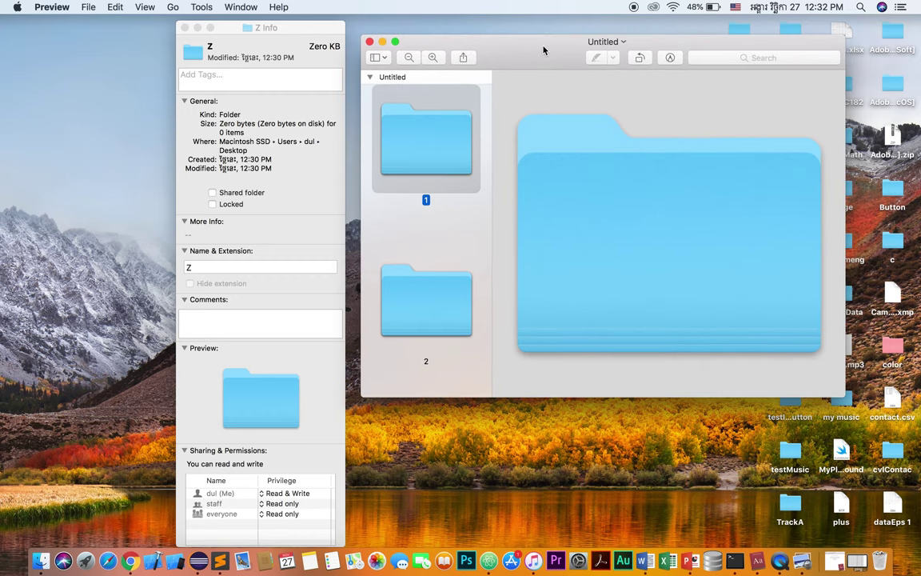
# Step: Show the markup tools, open Adjust Color, and sample the blue folder body as the neutral point to remove its color cast
pyautogui.click(670, 59)
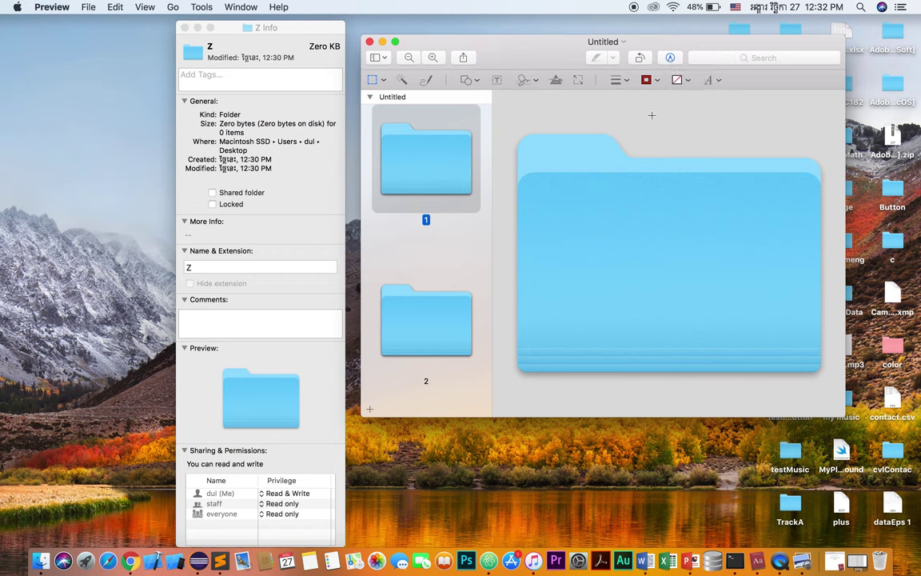
pyautogui.click(557, 84)
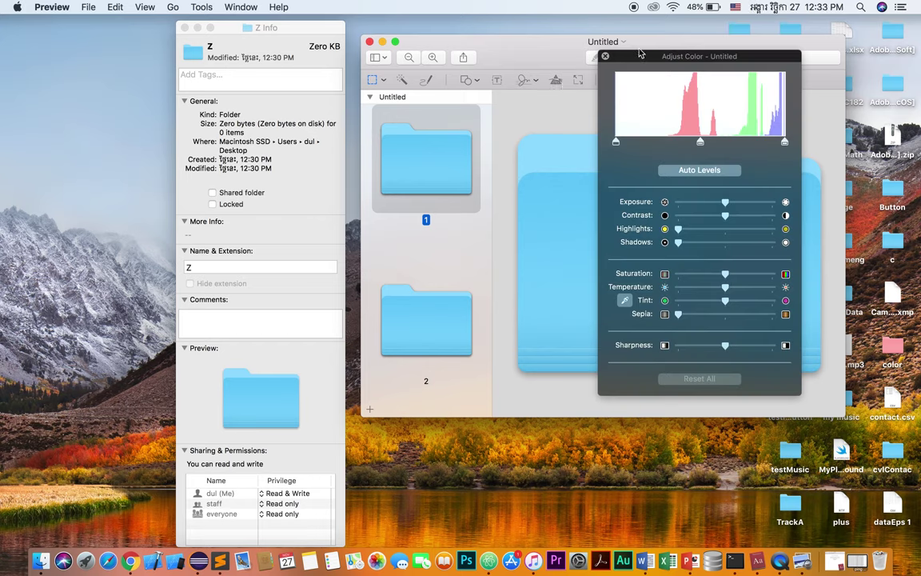
pyautogui.moveTo(632, 59); pyautogui.dragTo(704, 24)
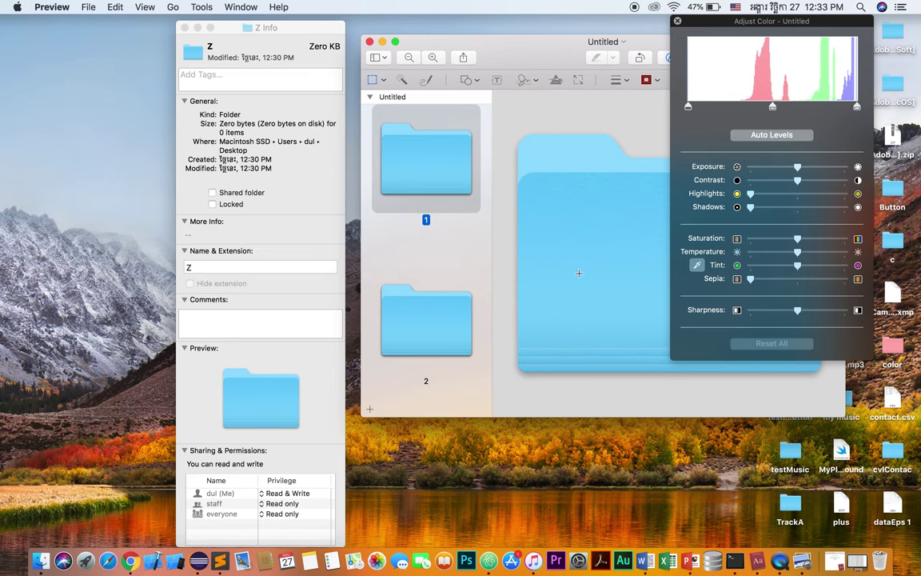
pyautogui.click(697, 267)
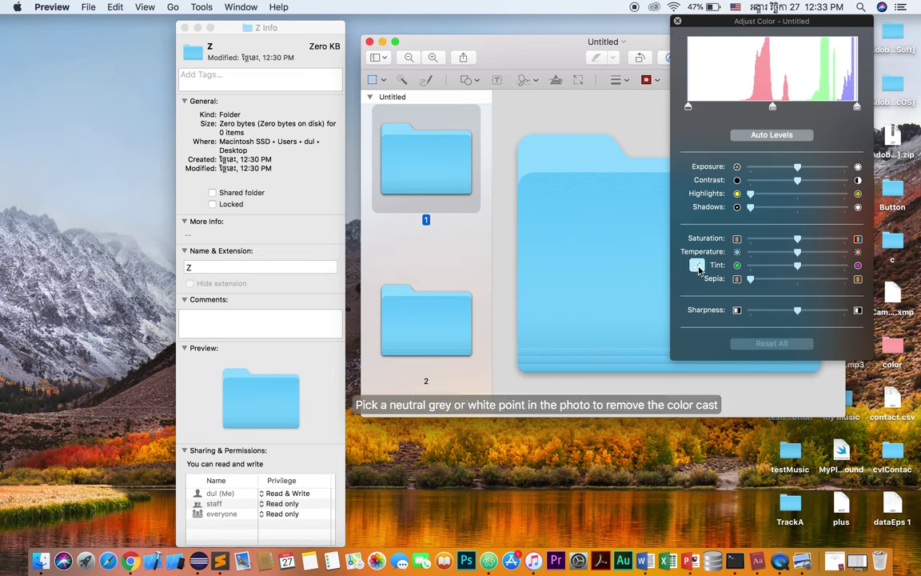
pyautogui.click(602, 251)
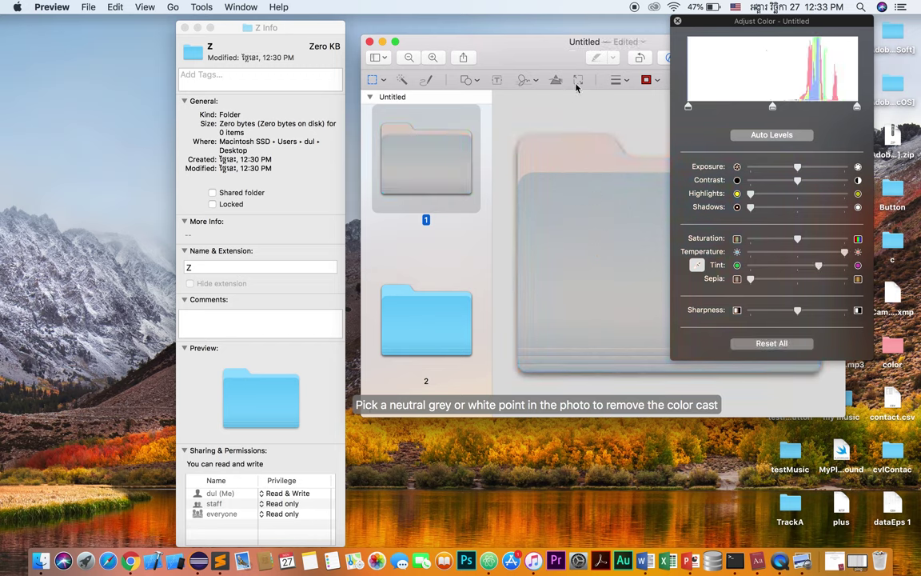
# Step: Recolor the folder icon salmon pink by lowering Saturation to its minimum and setting Tint partway toward magenta
pyautogui.moveTo(554, 50); pyautogui.dragTo(351, 179)
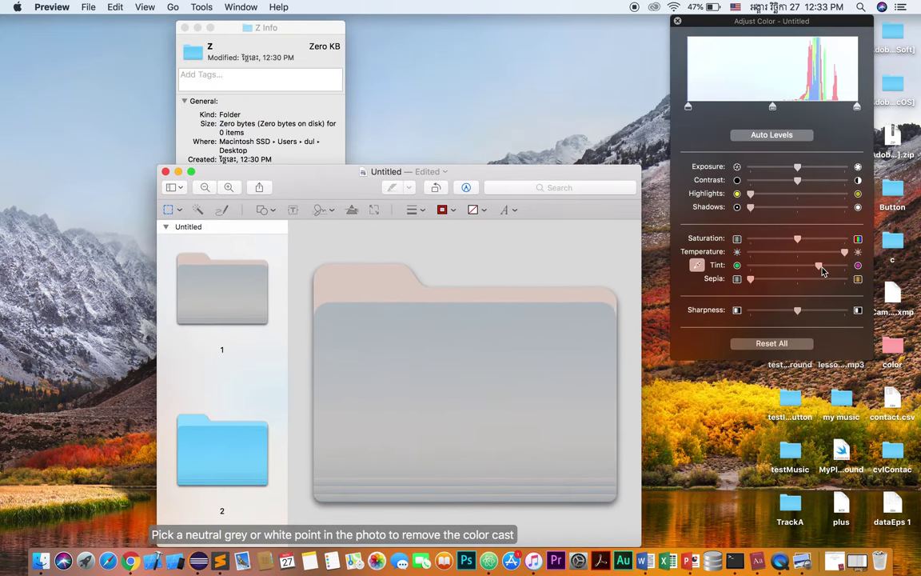
pyautogui.moveTo(819, 268); pyautogui.dragTo(796, 267)
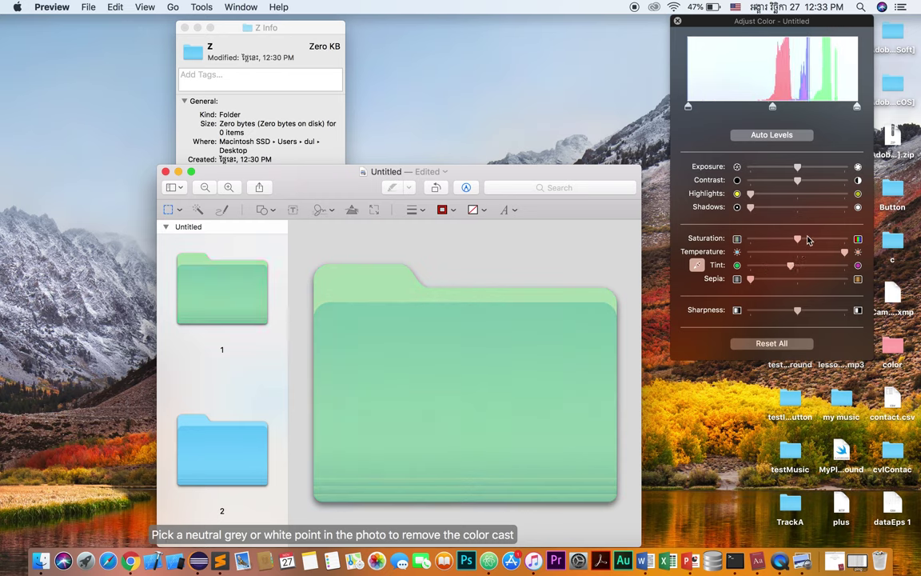
pyautogui.moveTo(799, 241); pyautogui.dragTo(841, 271)
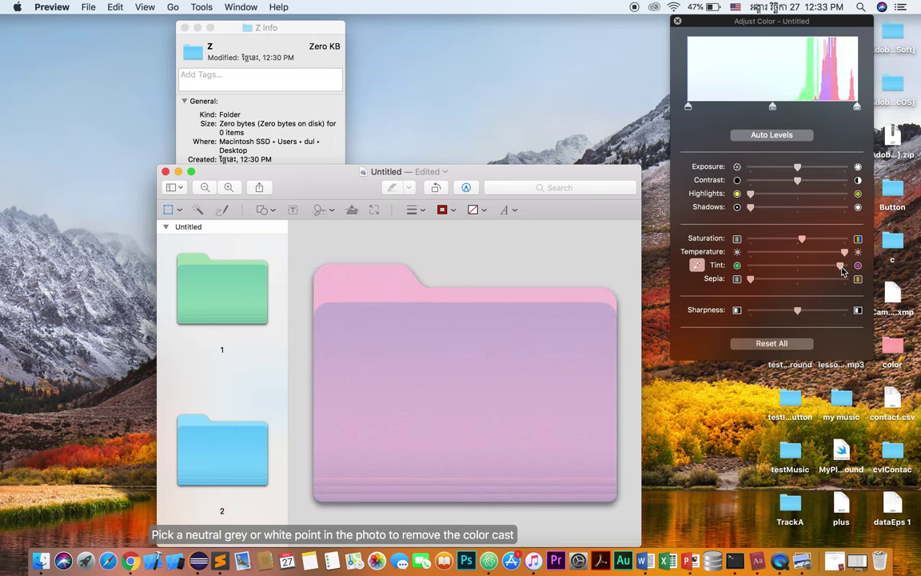
pyautogui.moveTo(804, 245); pyautogui.dragTo(761, 244)
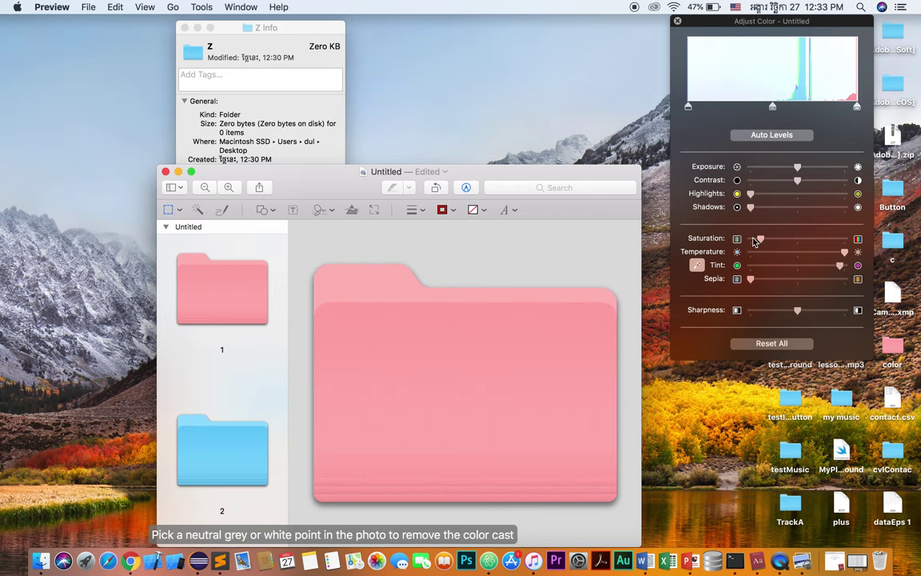
pyautogui.moveTo(751, 242); pyautogui.dragTo(741, 245)
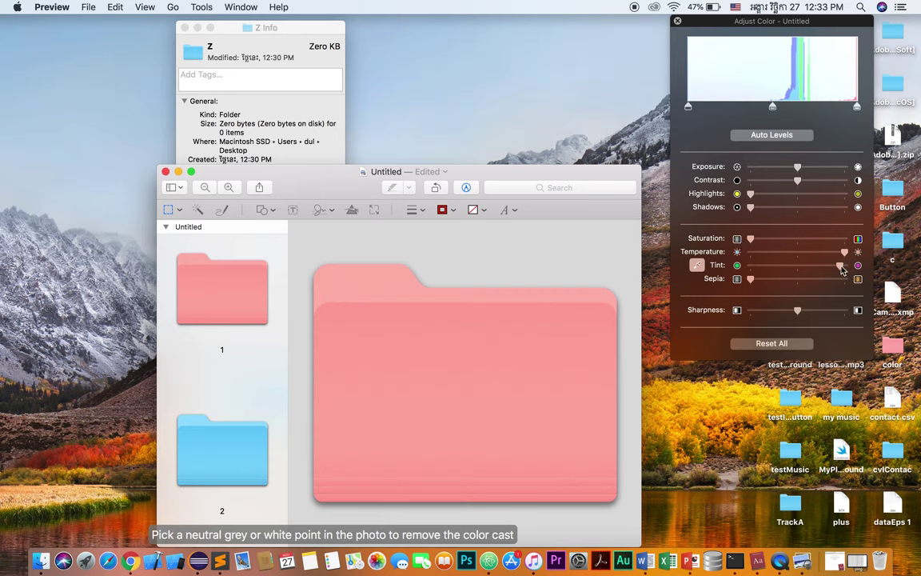
pyautogui.moveTo(846, 270)
pyautogui.mouseDown()
pyautogui.moveTo(798, 270)
pyautogui.moveTo(830, 267)
pyautogui.mouseUp()
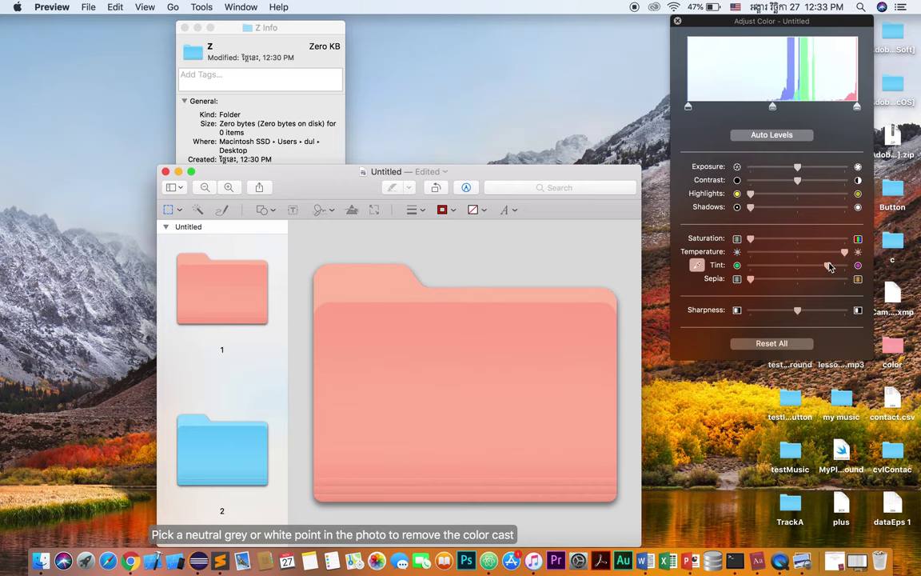
pyautogui.moveTo(536, 179)
pyautogui.mouseDown()
pyautogui.moveTo(554, 181)
pyautogui.moveTo(607, 133)
pyautogui.moveTo(543, 182)
pyautogui.mouseUp()
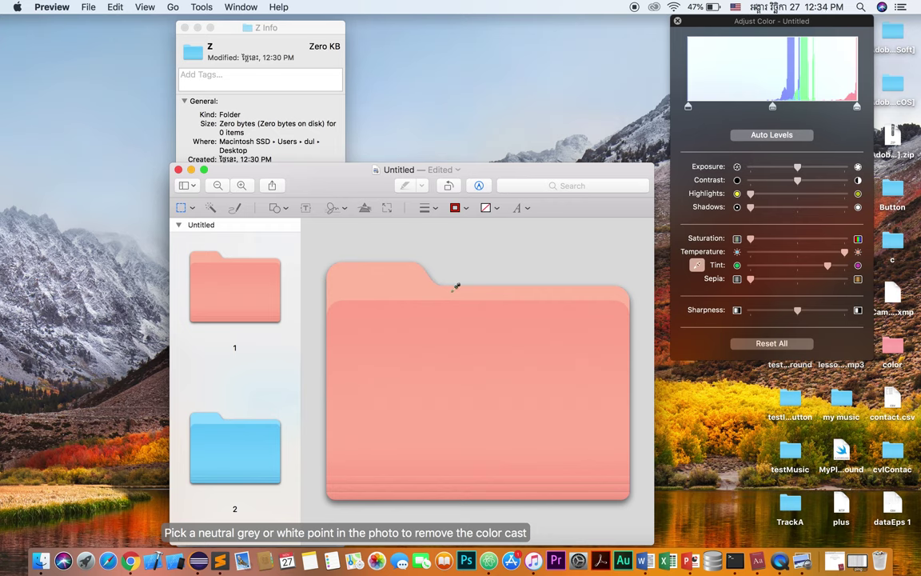
# Step: Select the entire recolored folder image and copy it to the clipboard
pyautogui.click(115, 7)
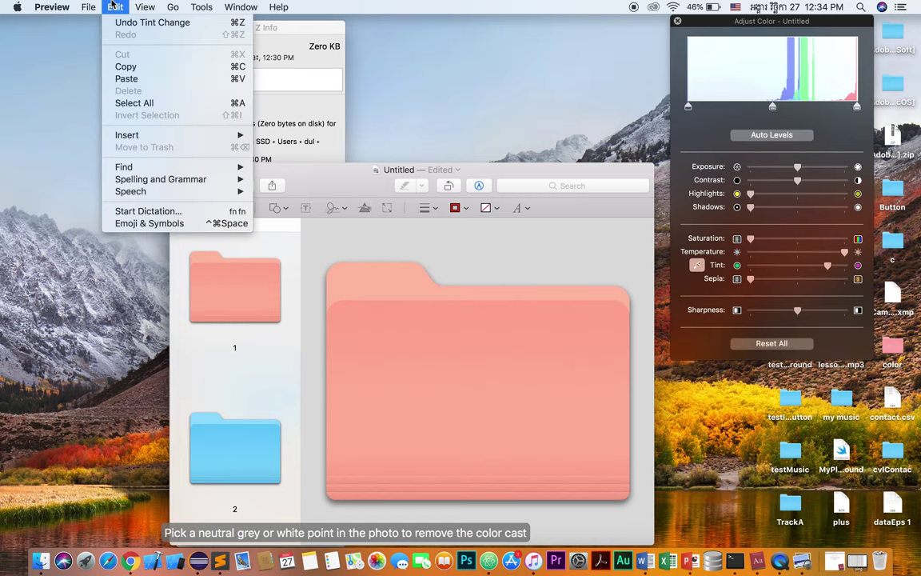
pyautogui.click(168, 103)
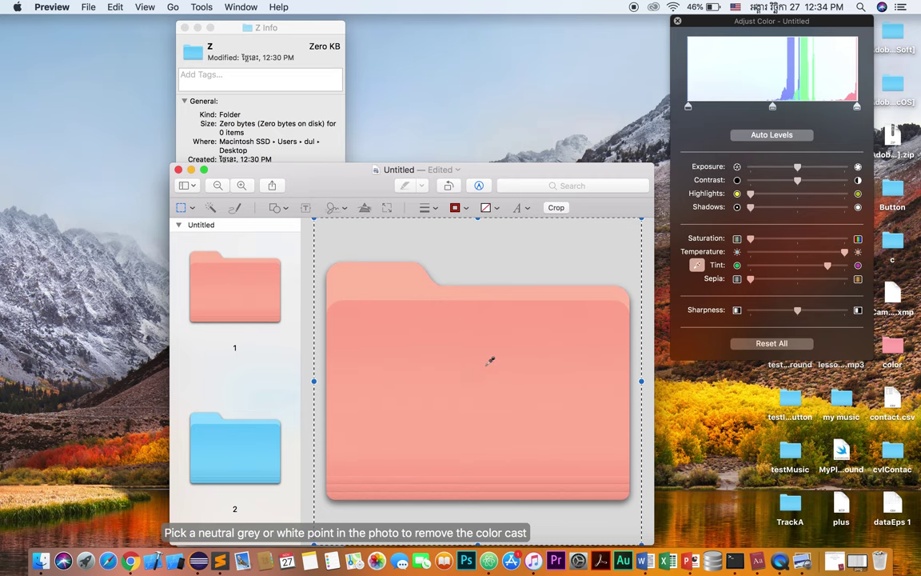
pyautogui.click(116, 6)
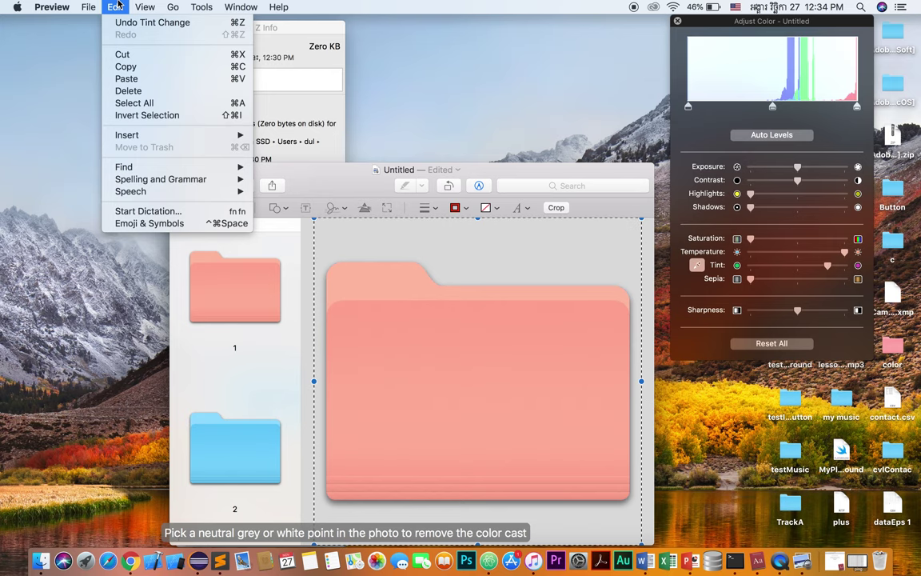
pyautogui.click(128, 69)
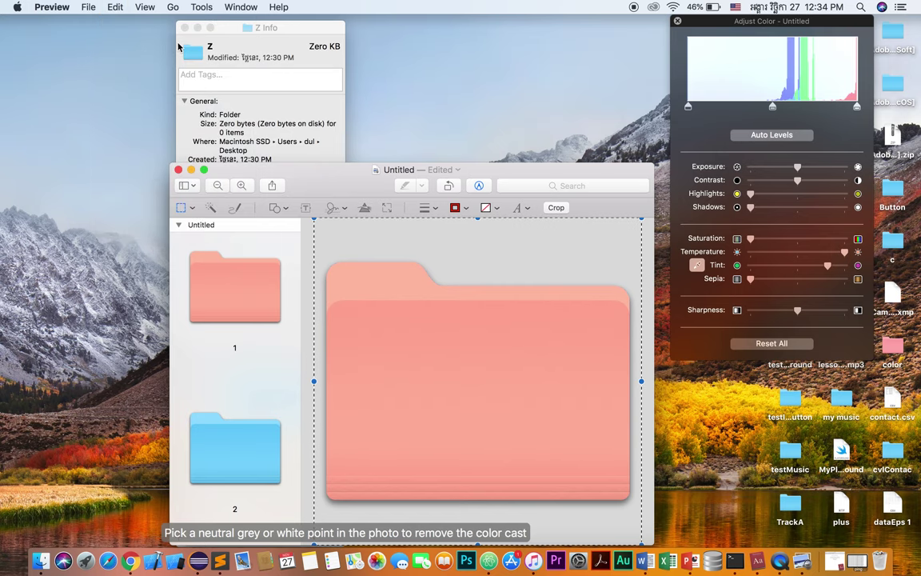
# Step: Replace the Z folder's icon with the copied salmon pink image in its Finder info window, and close that window
pyautogui.click(283, 30)
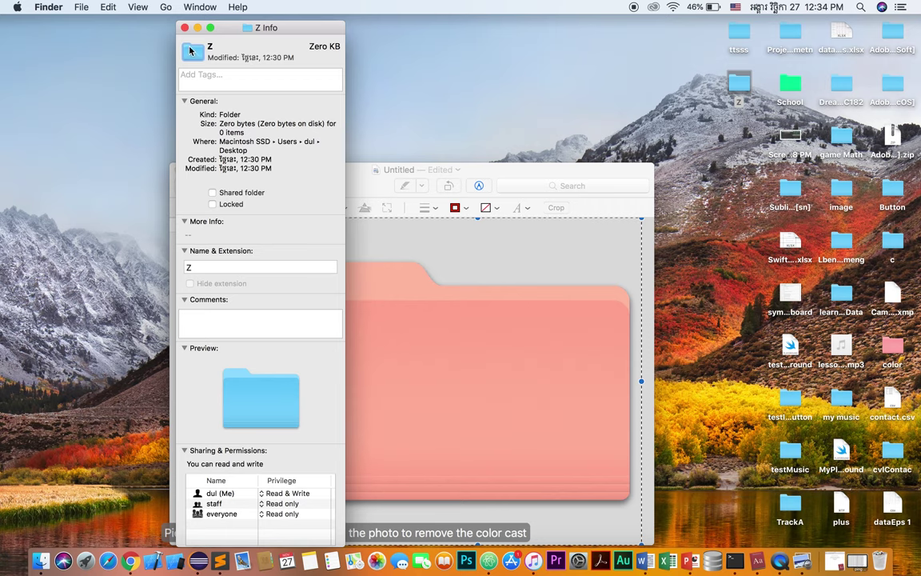
pyautogui.click(109, 7)
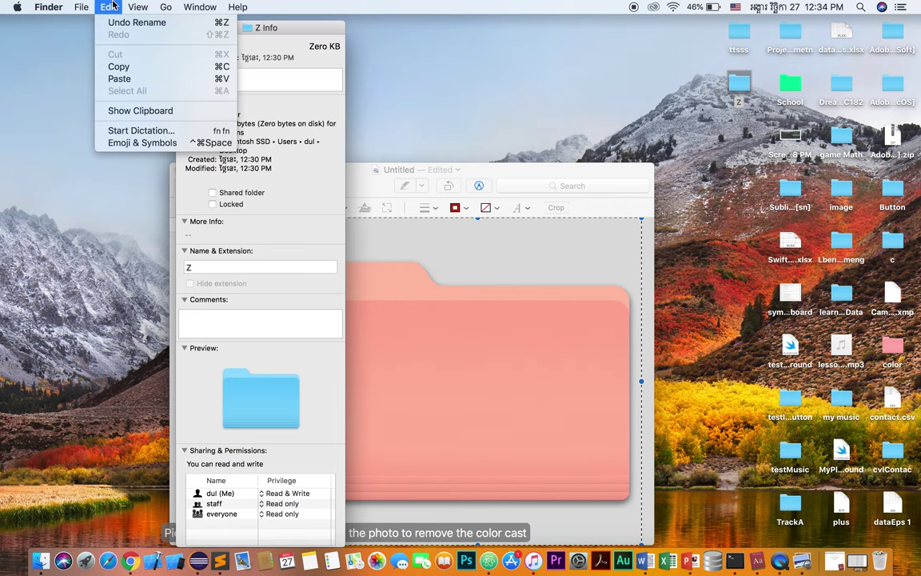
pyautogui.click(116, 80)
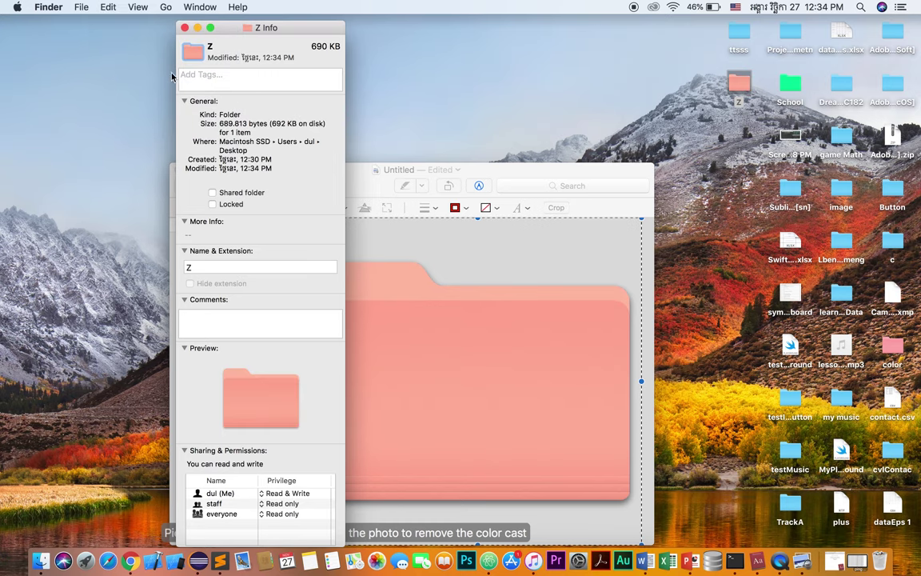
pyautogui.click(185, 29)
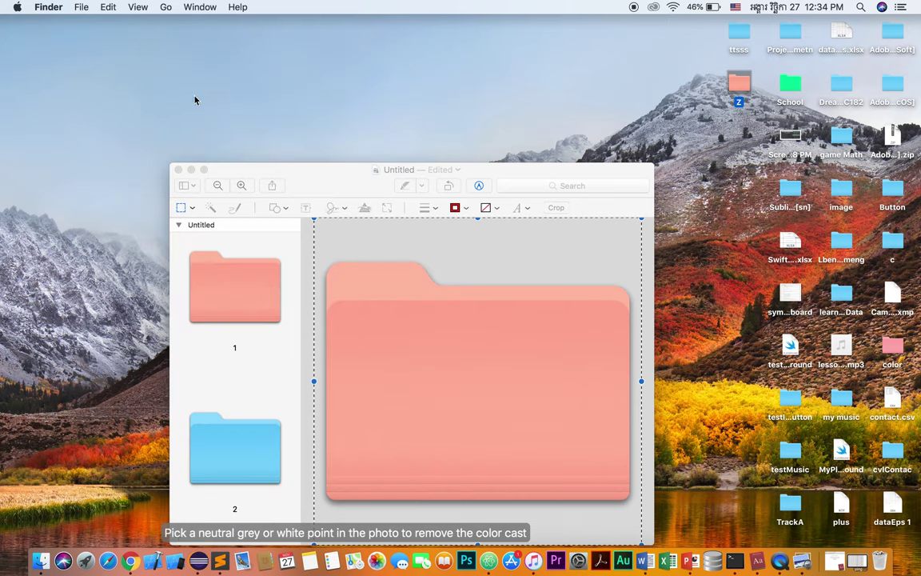
# Step: Close the Untitled Preview document by deleting it instead of saving, and close the Adjust Color window
pyautogui.click(177, 169)
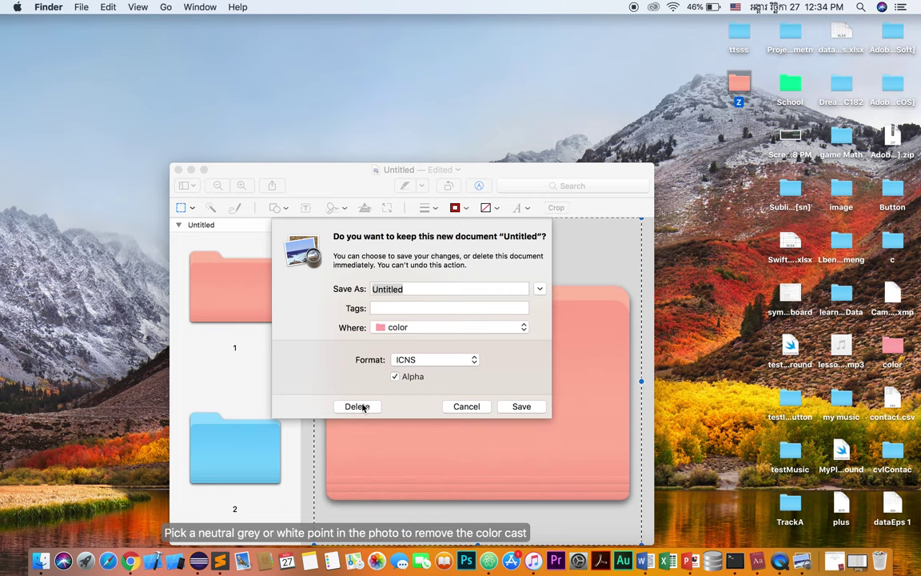
pyautogui.click(360, 407)
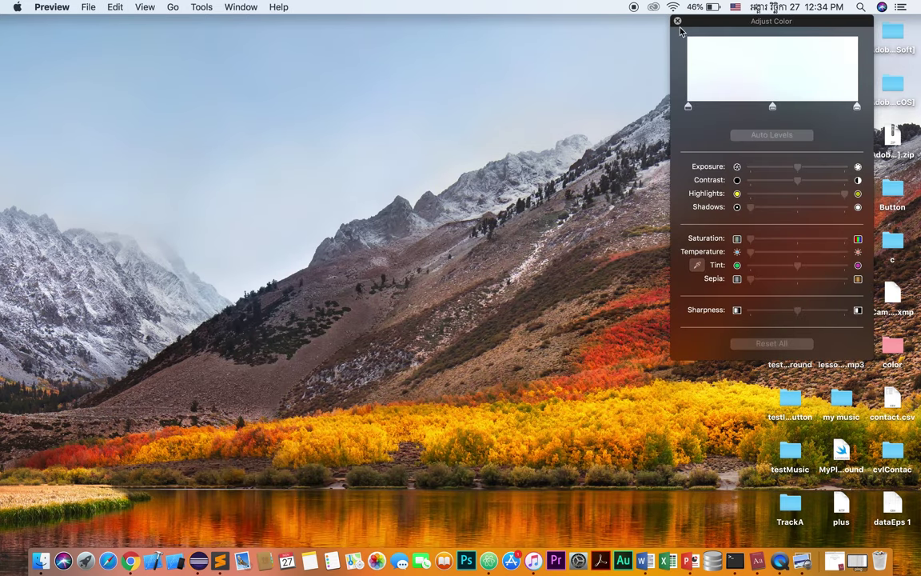
pyautogui.click(677, 21)
# Step: Open the recolored Z folder from the desktop to check it, close its window, and select the folder again
pyautogui.click(739, 108)
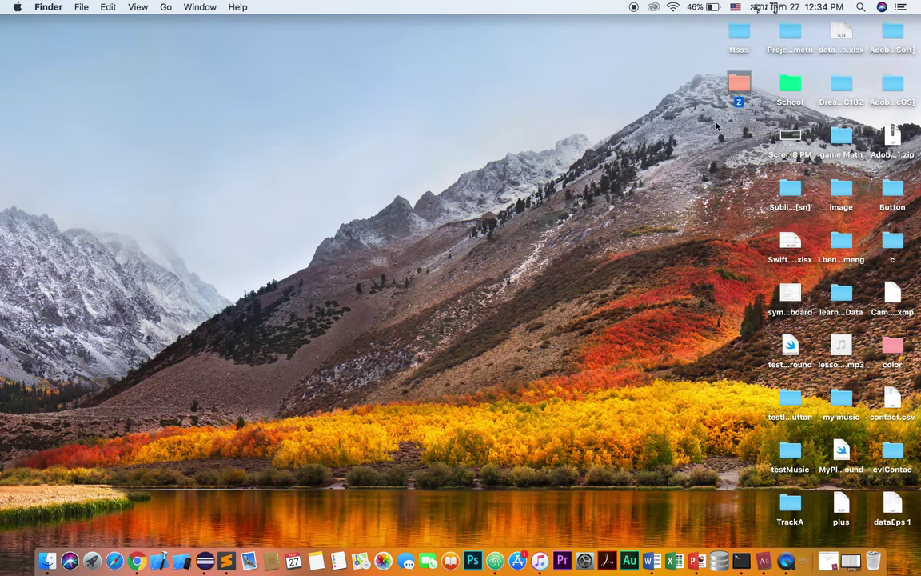
pyautogui.doubleClick(741, 86)
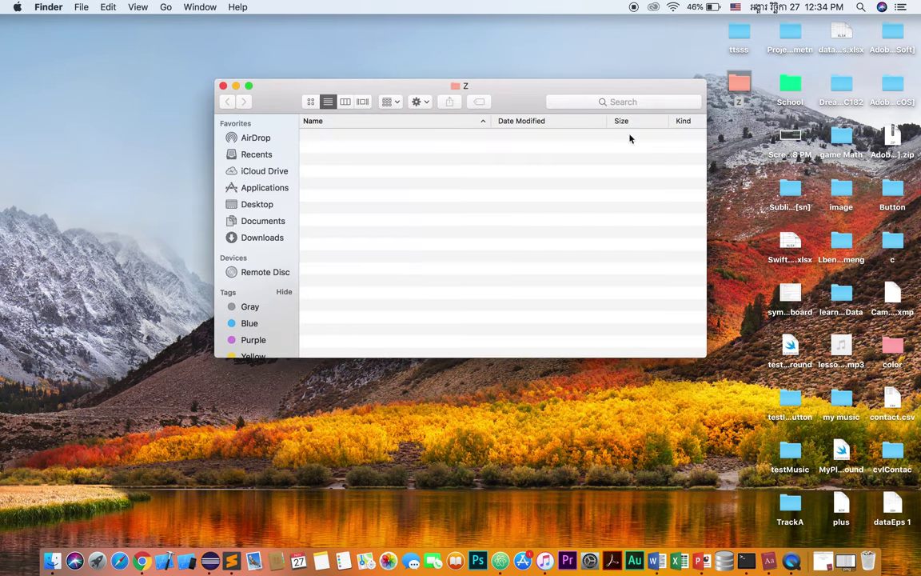
pyautogui.click(223, 86)
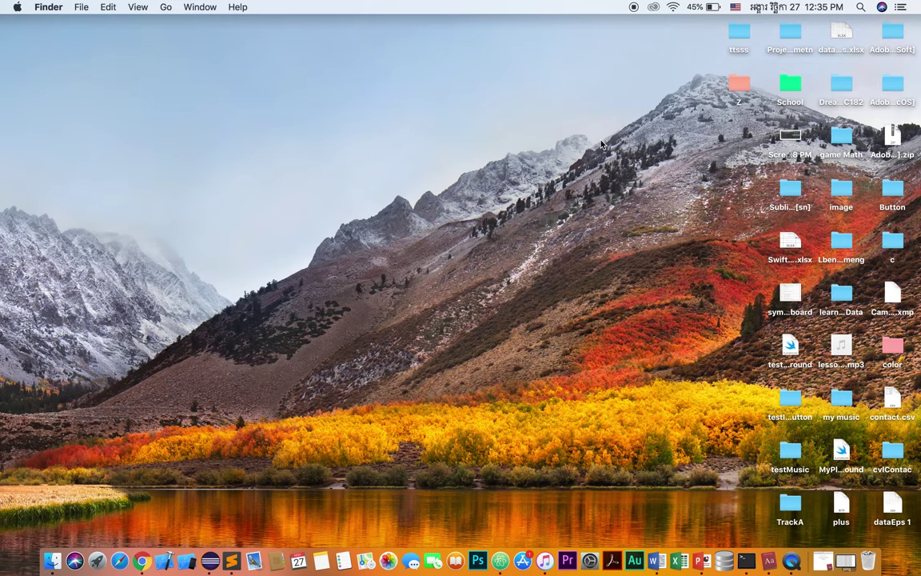
pyautogui.doubleClick(737, 84)
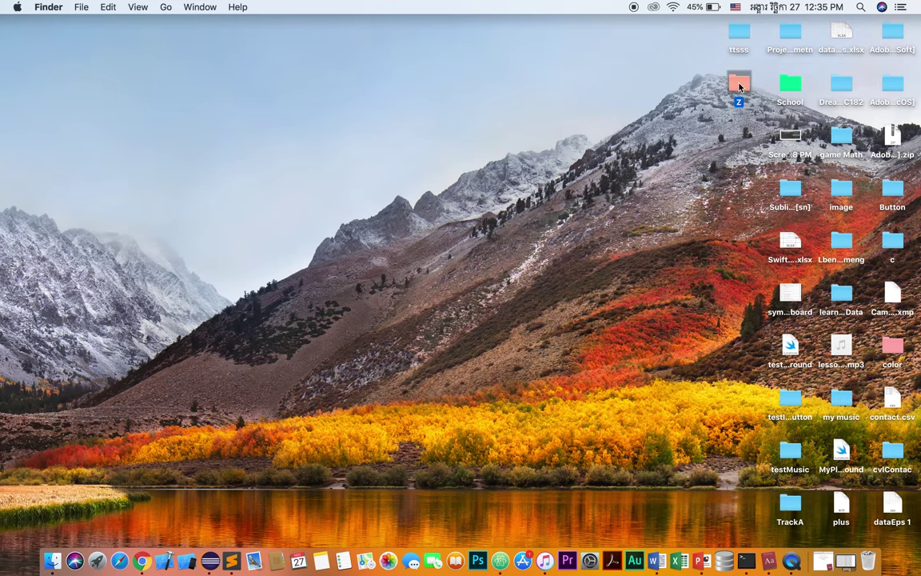